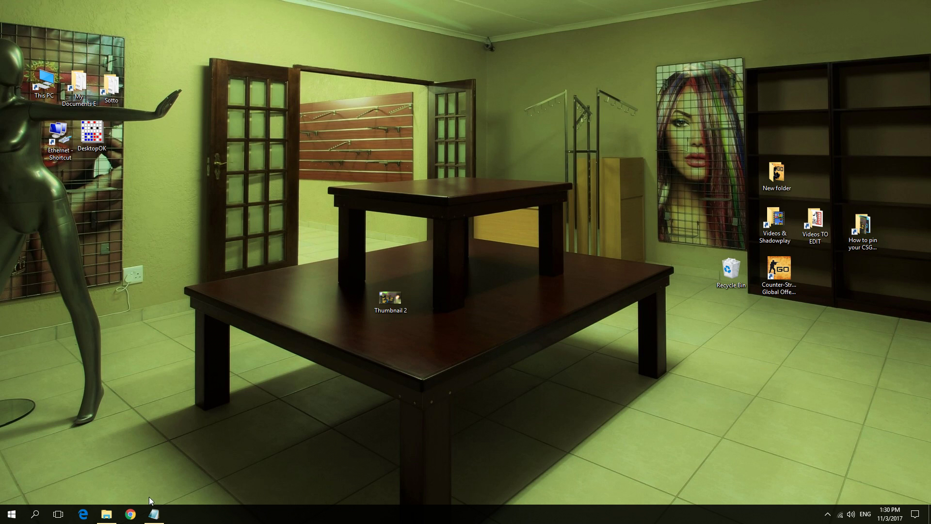
Step: Check the Start tiles, then remove the old Counter-Strike Global Offensive desktop icon
click(11, 513)
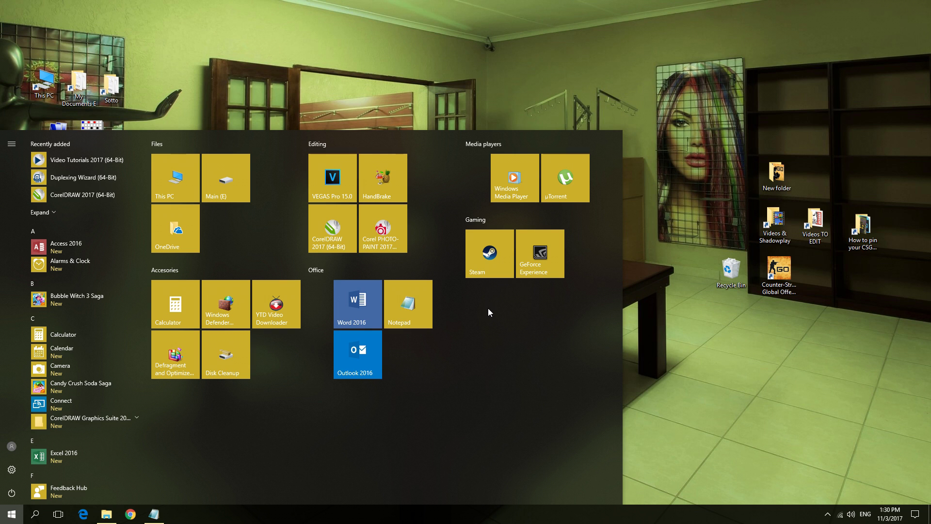
right_click(780, 273)
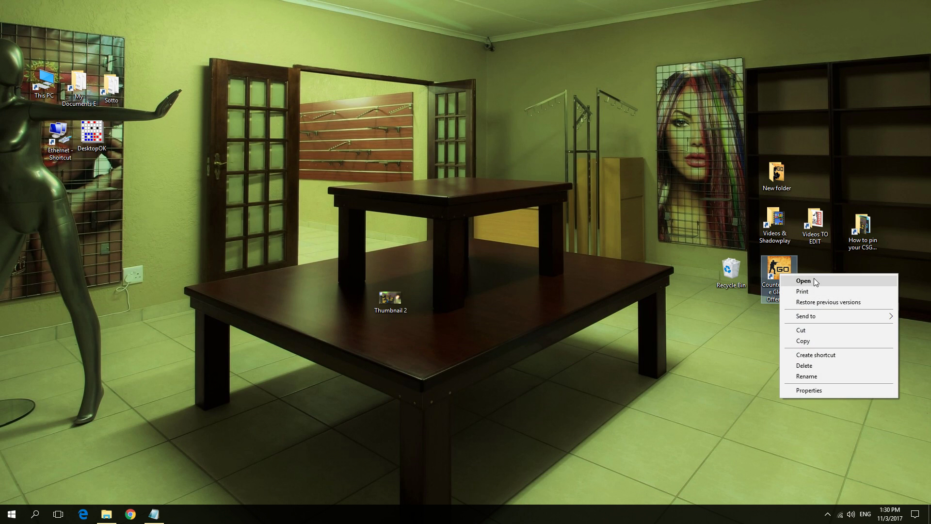
click(738, 350)
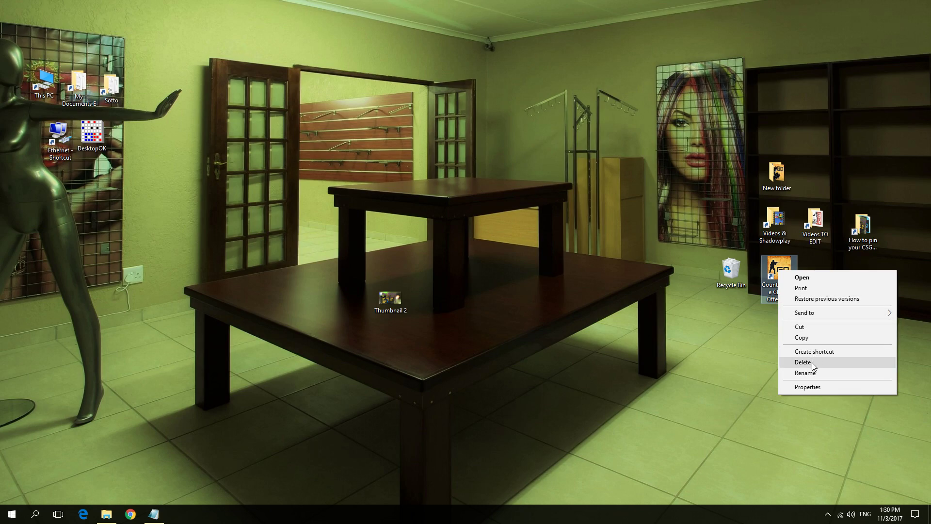
click(812, 362)
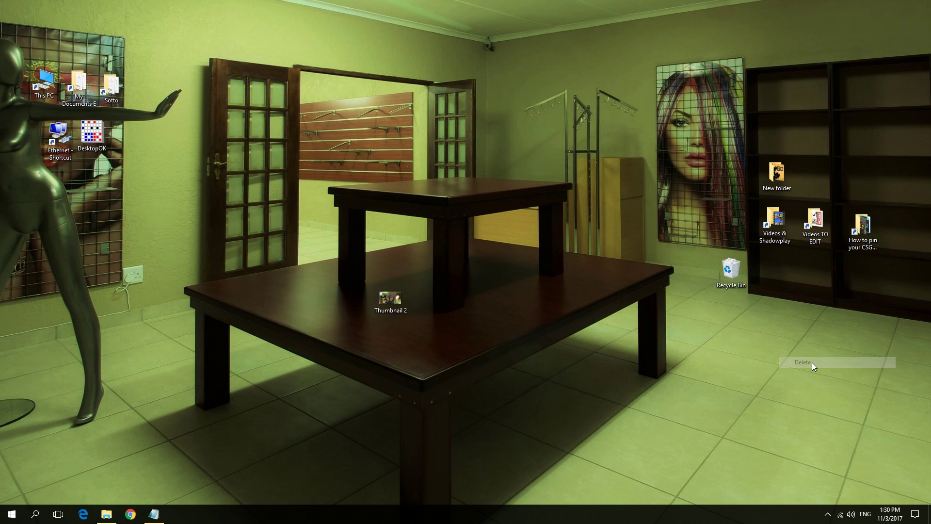
click(827, 514)
right_click(829, 495)
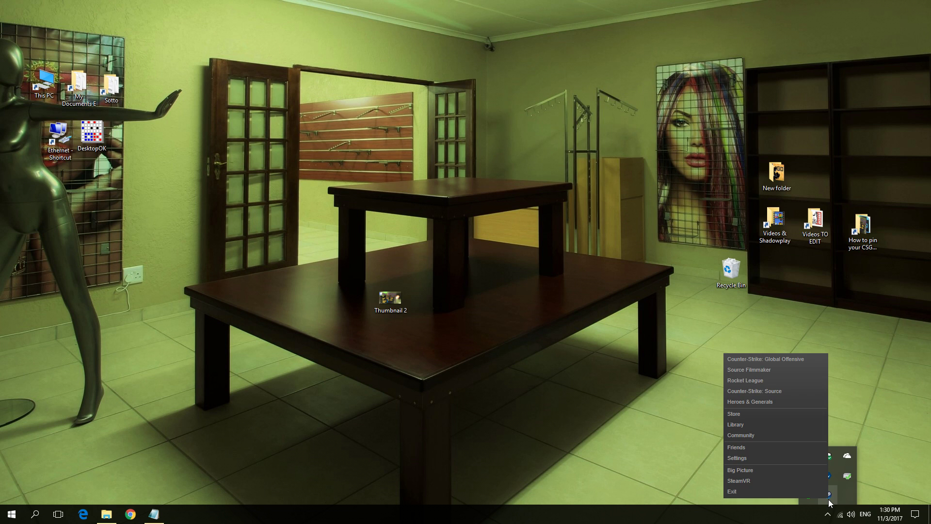
Step: From the Steam library, add a Counter-Strike: Global Offensive shortcut and return to the desktop
click(742, 426)
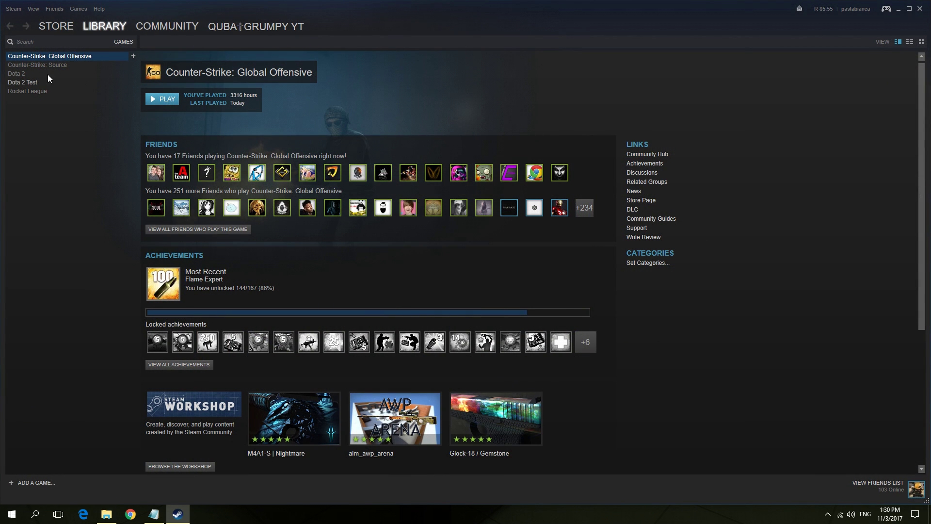
right_click(31, 55)
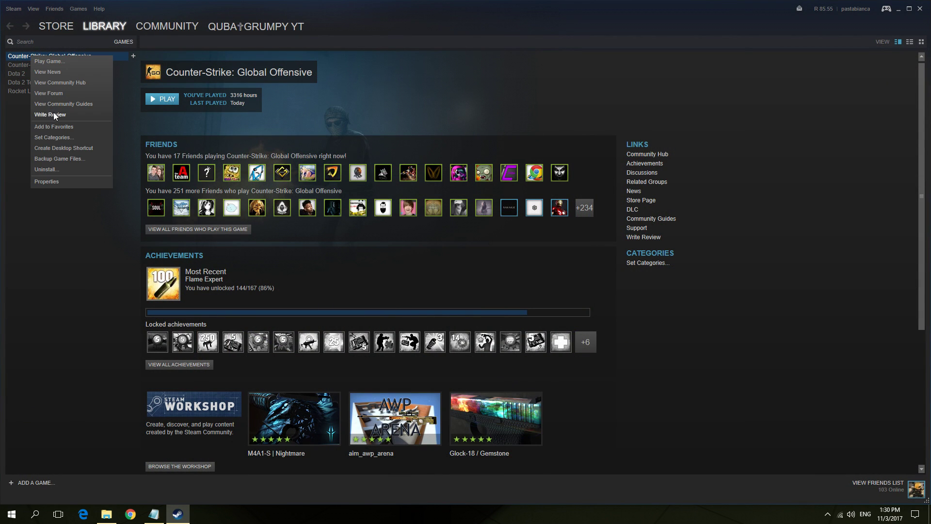
click(65, 148)
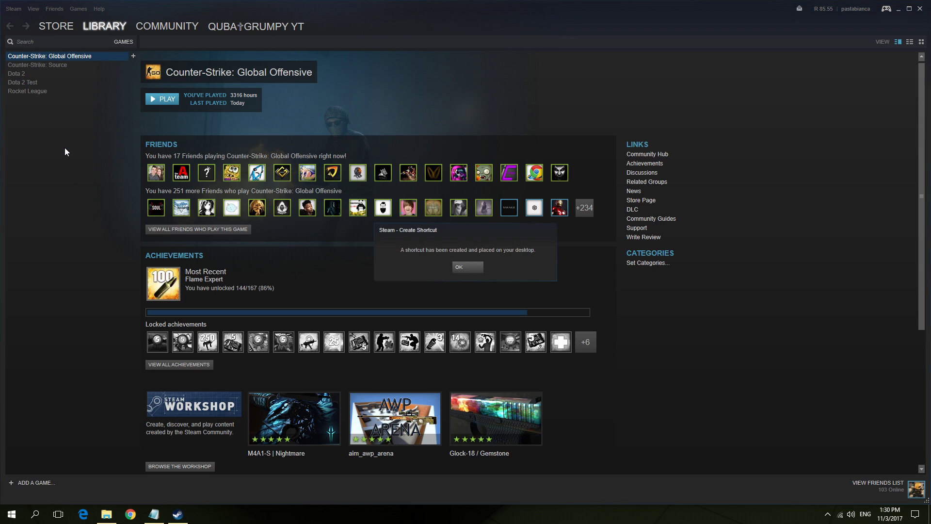
key(super+d)
right_click(537, 282)
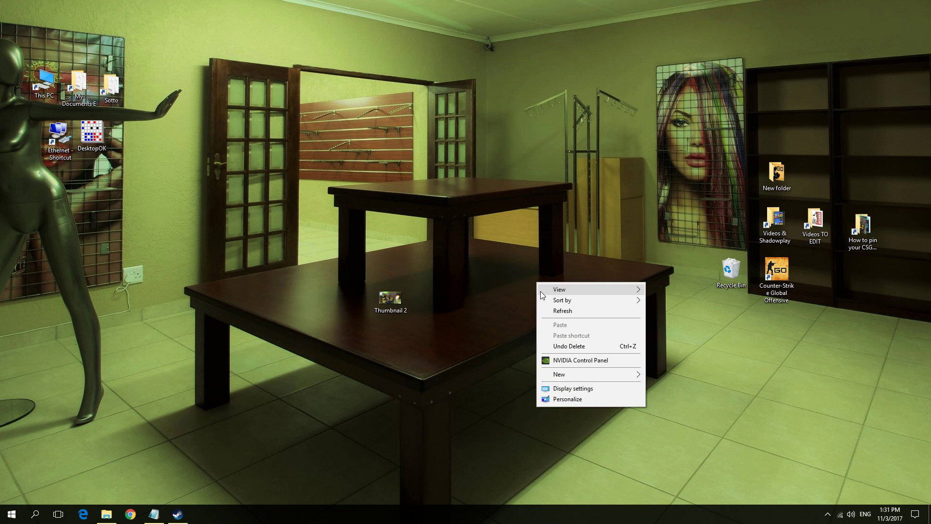
mouse_move(560, 374)
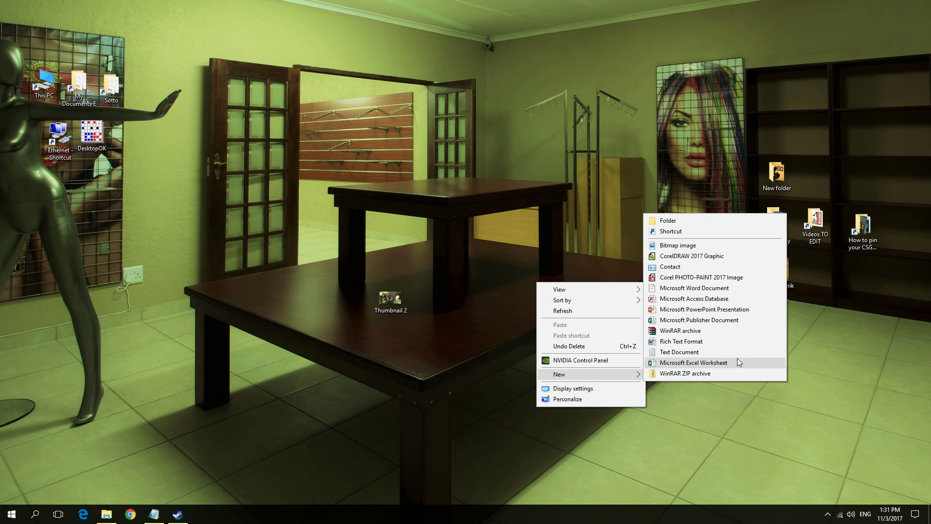
Step: Begin a new desktop shortcut with the location %windir%\explorer.exe pasted in
click(682, 232)
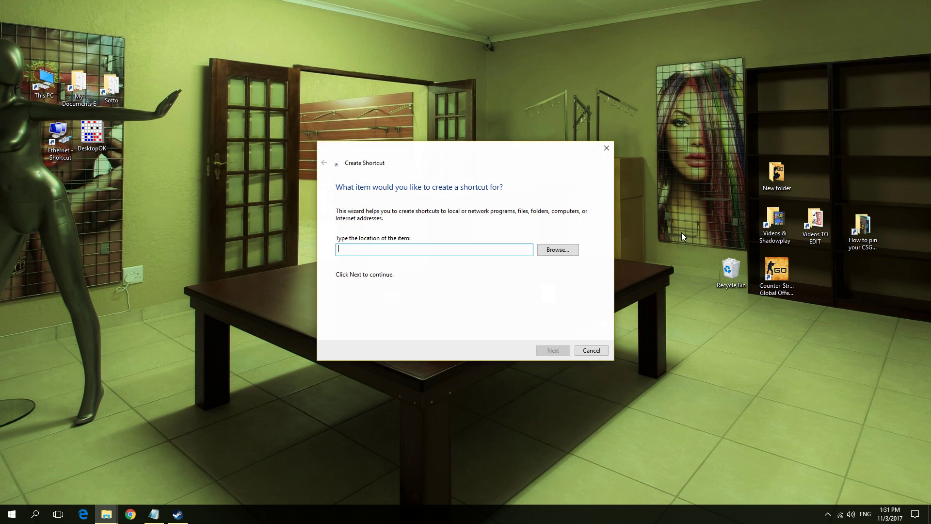
drag(481, 173, 576, 183)
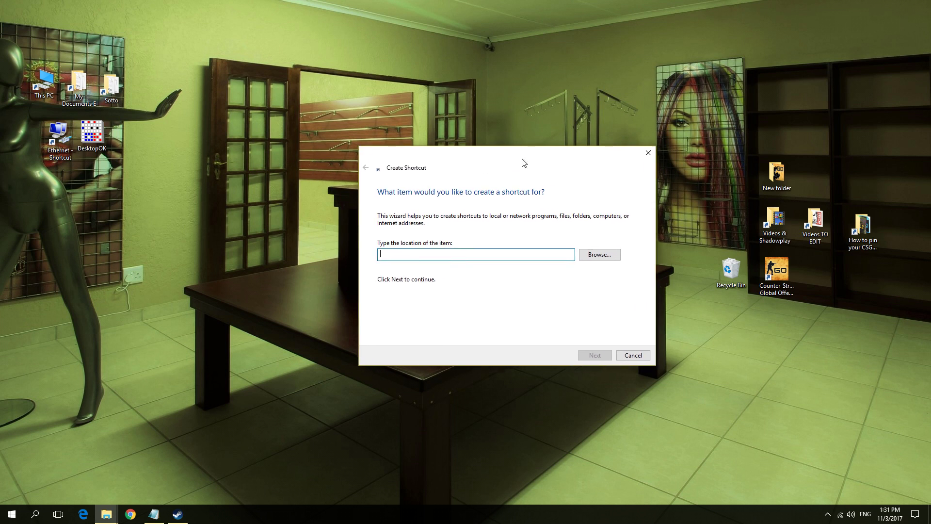
right_click(442, 259)
click(467, 304)
right_click(776, 272)
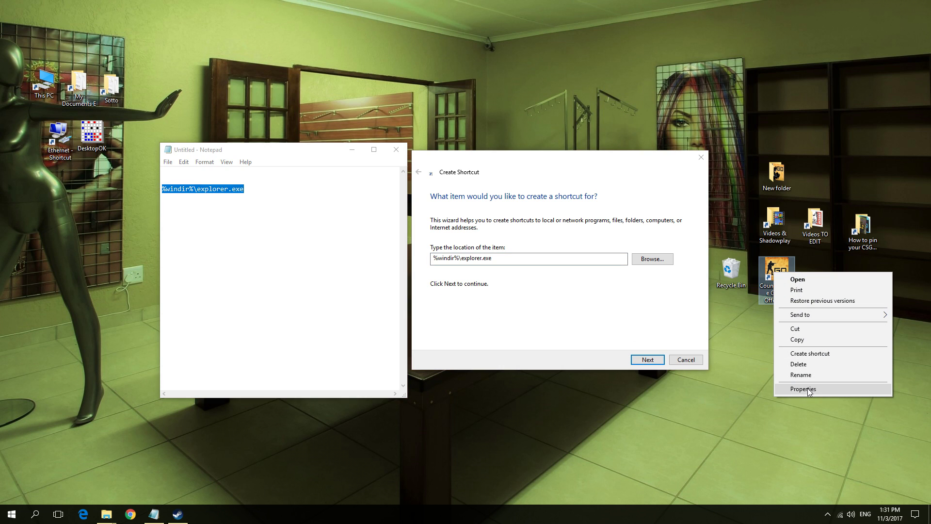
Step: Copy the steam://rungameid/730 address from the Steam CS:GO shortcut's properties
click(808, 391)
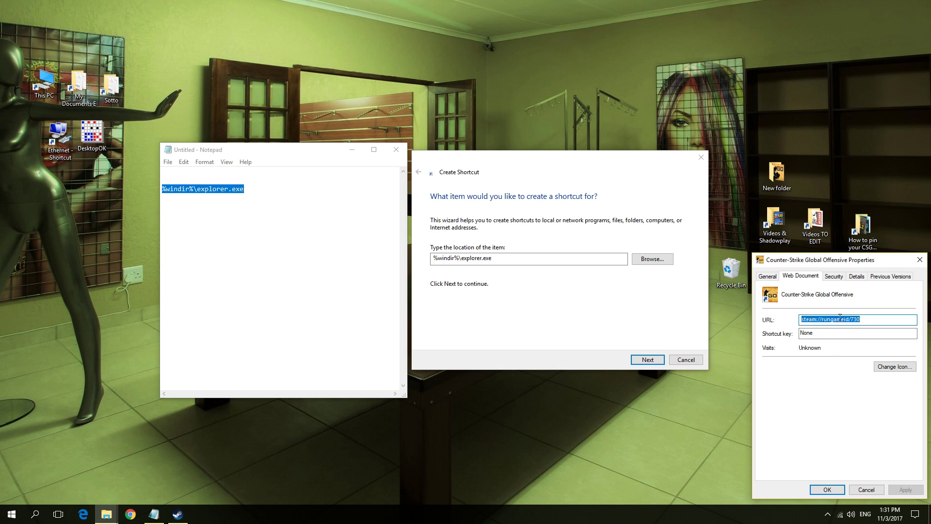
right_click(837, 321)
click(844, 353)
click(919, 259)
Step: Append the game URL to the location and name the shortcut Counter-Strike Global Offensive
click(510, 259)
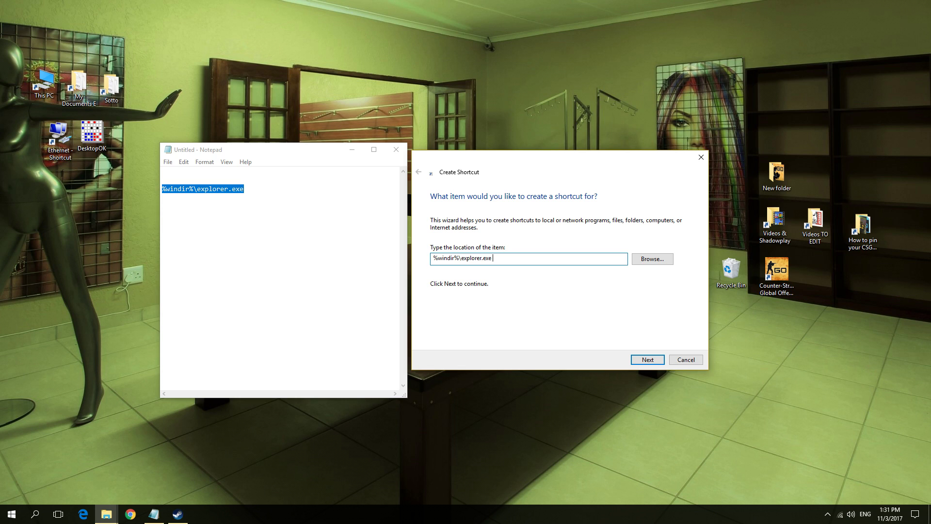
key(ctrl+v)
click(647, 360)
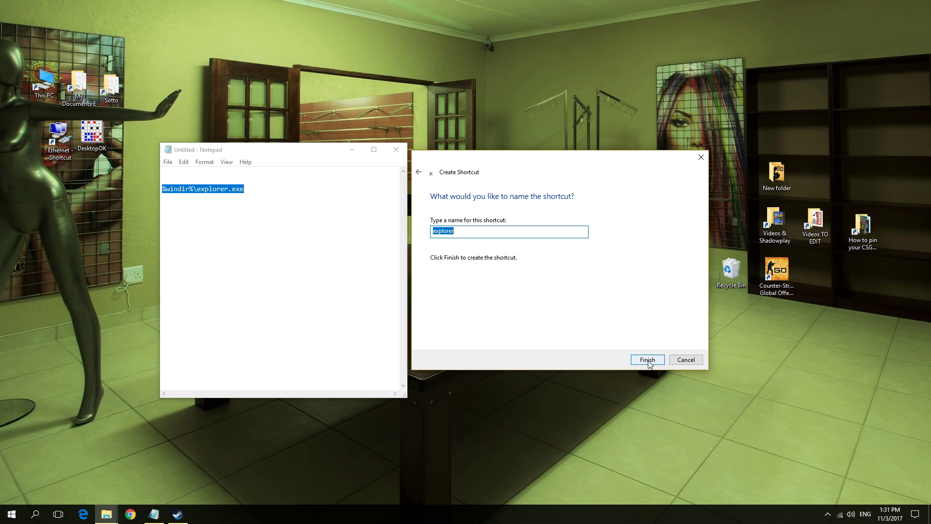
right_click(461, 233)
click(491, 273)
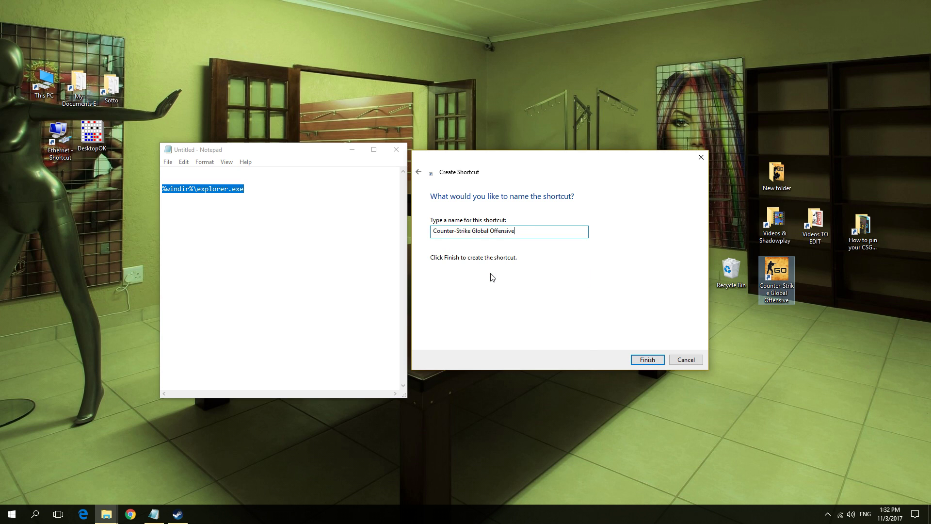
Step: Finish the Counter-Strike Global Offensive shortcut, reposition it, and open its properties
click(647, 360)
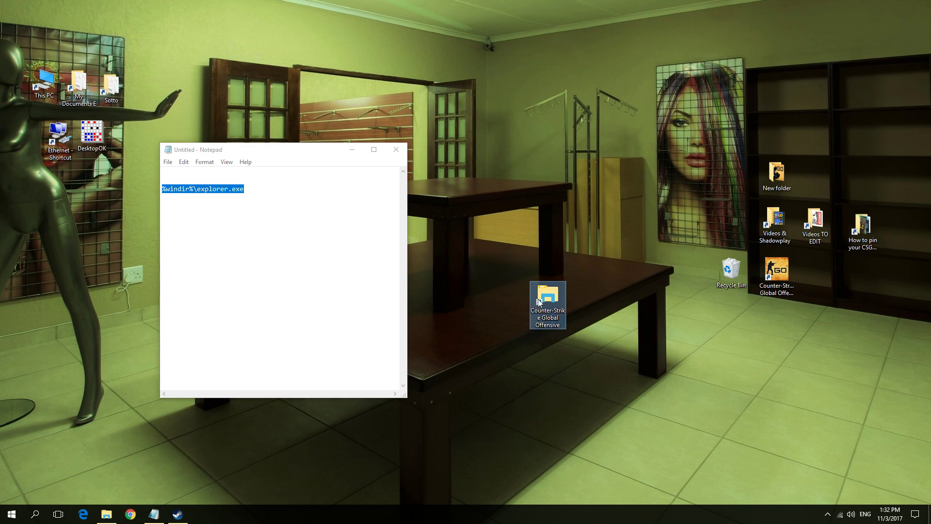
drag(549, 295, 531, 265)
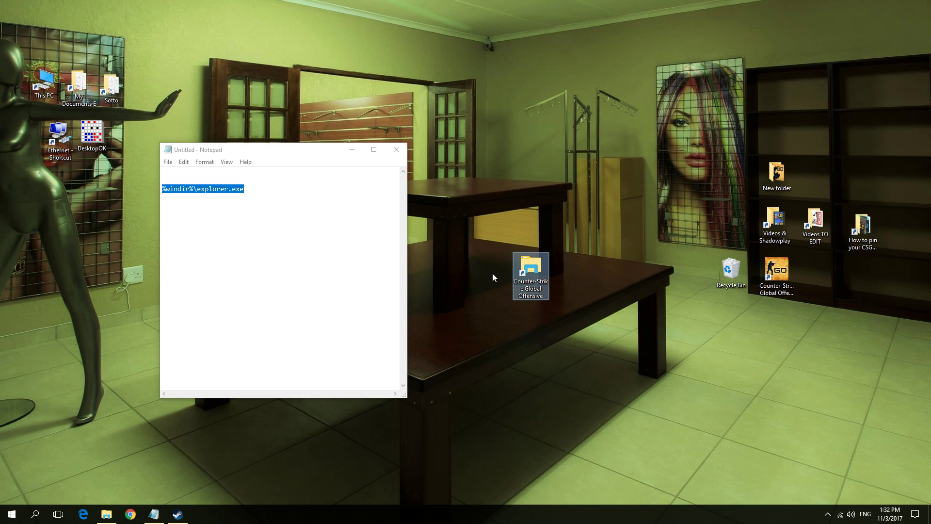
right_click(527, 263)
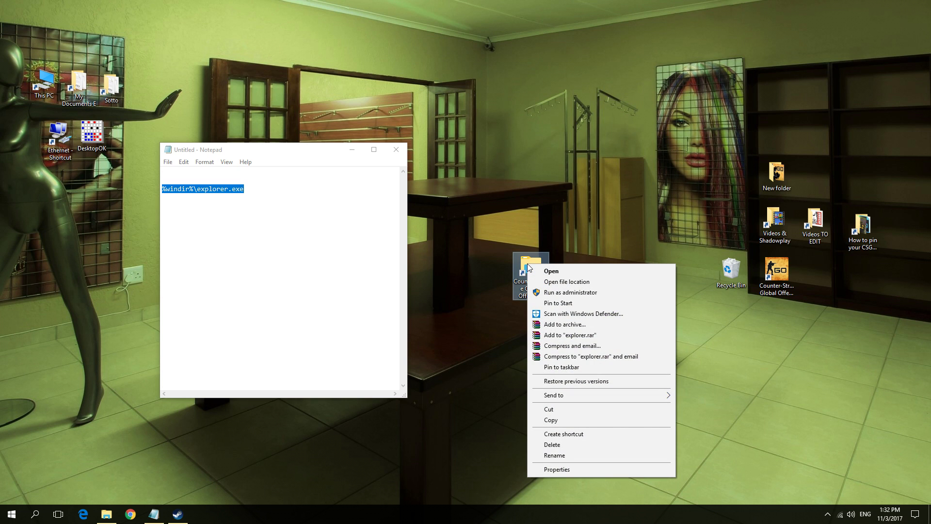
click(559, 472)
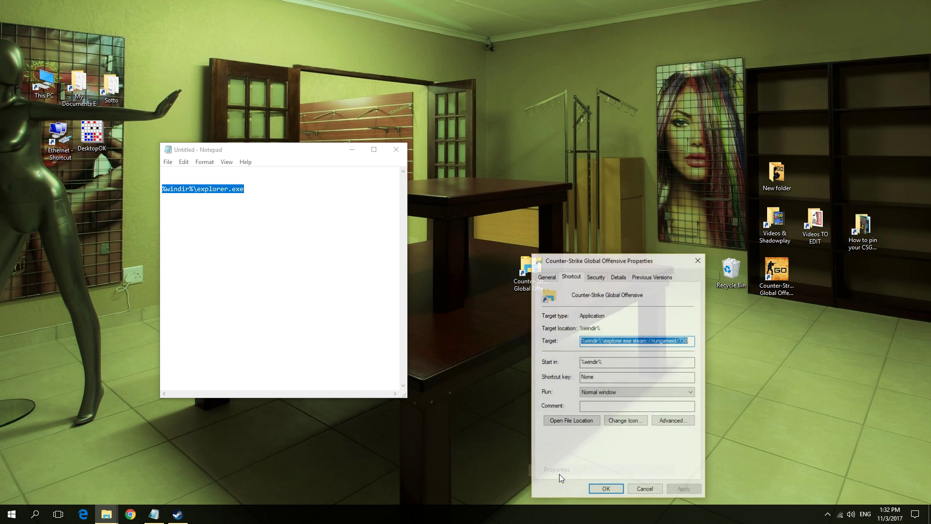
Step: Choose the CS:GO icon from C:\Program Files (x86)\Steam\steam\games as the shortcut icon
click(624, 421)
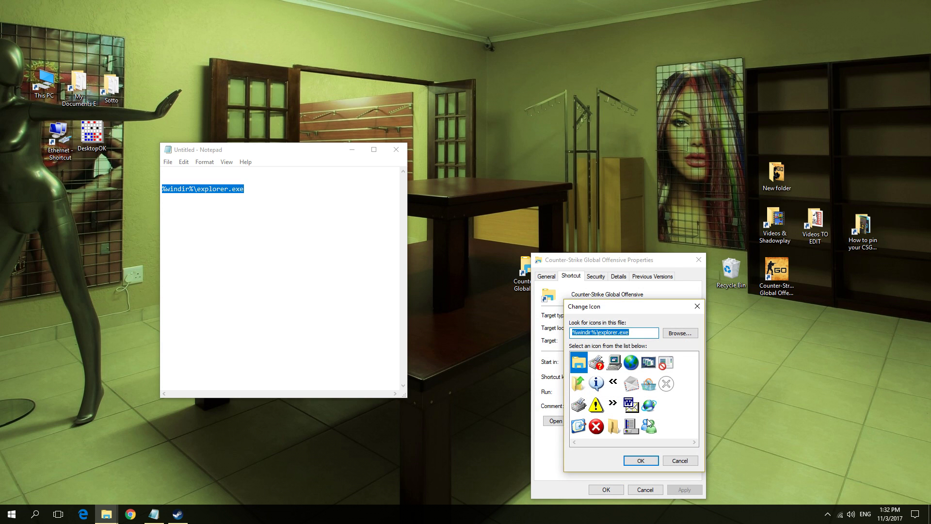
click(680, 333)
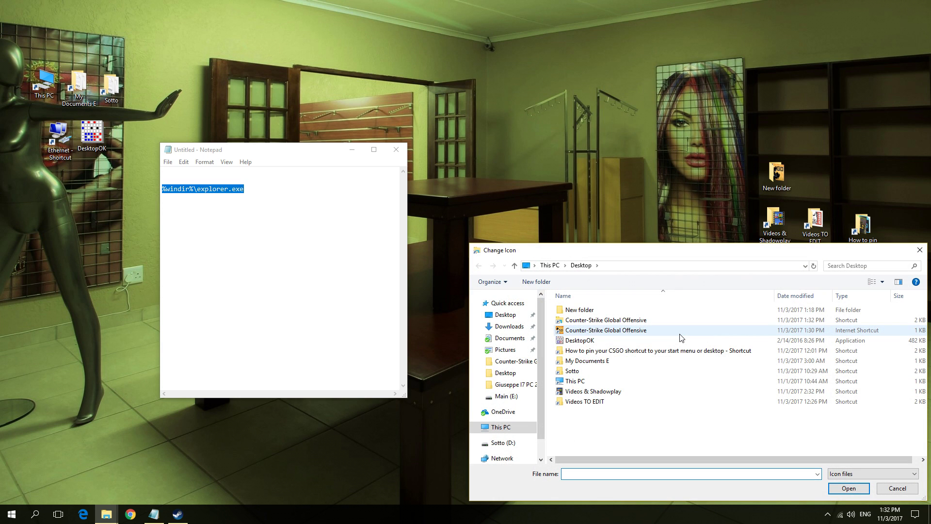
click(501, 427)
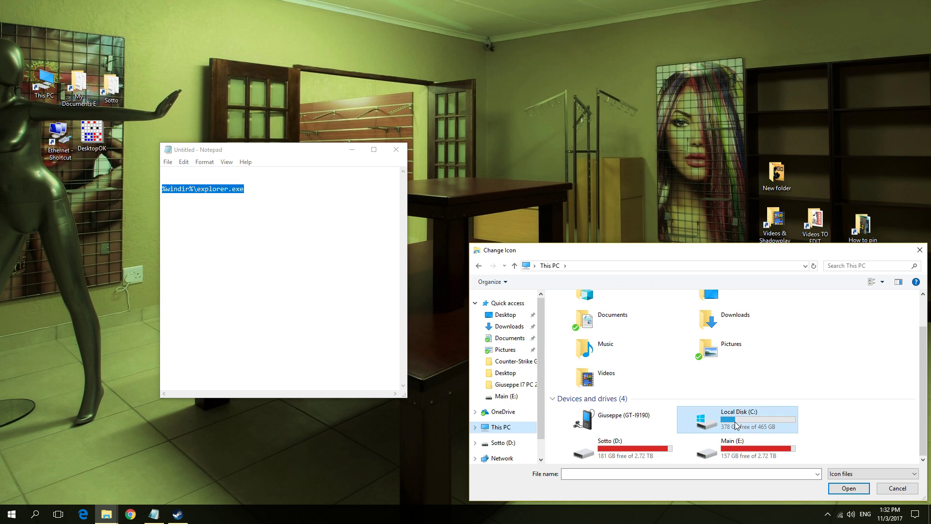
double_click(735, 426)
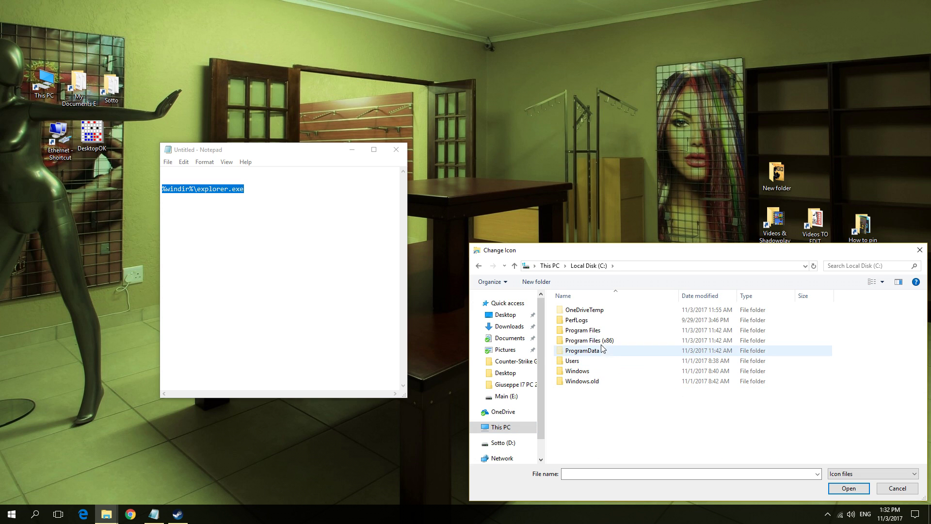
double_click(588, 340)
scroll(573, 381, down, 3)
double_click(574, 377)
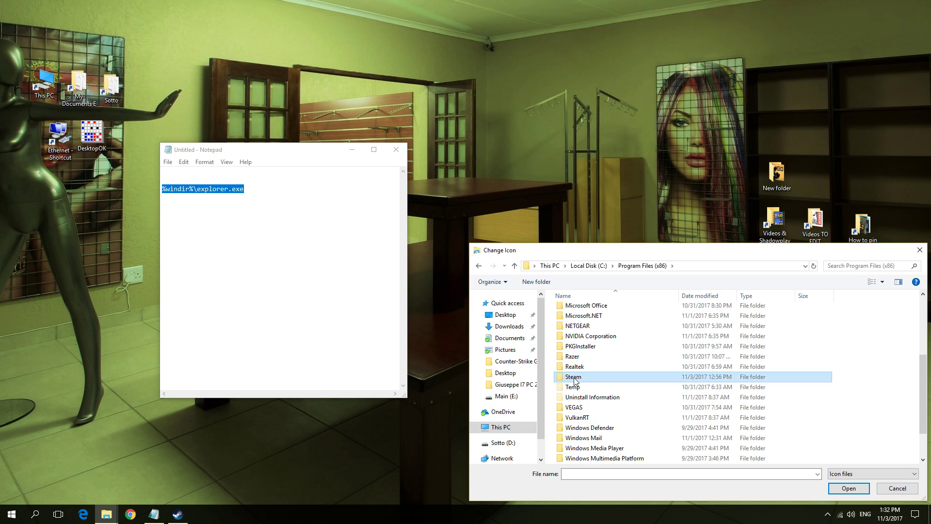
scroll(574, 382, down, 2)
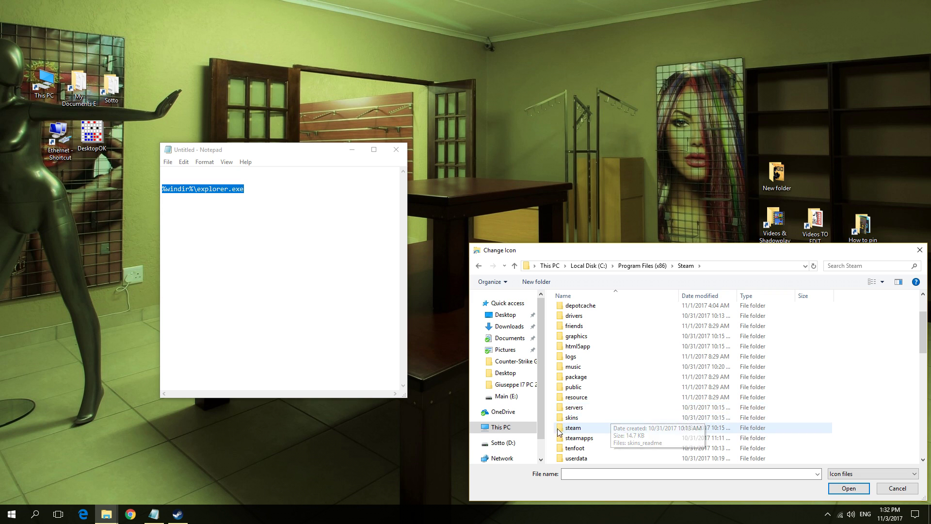
double_click(618, 428)
click(571, 323)
double_click(570, 323)
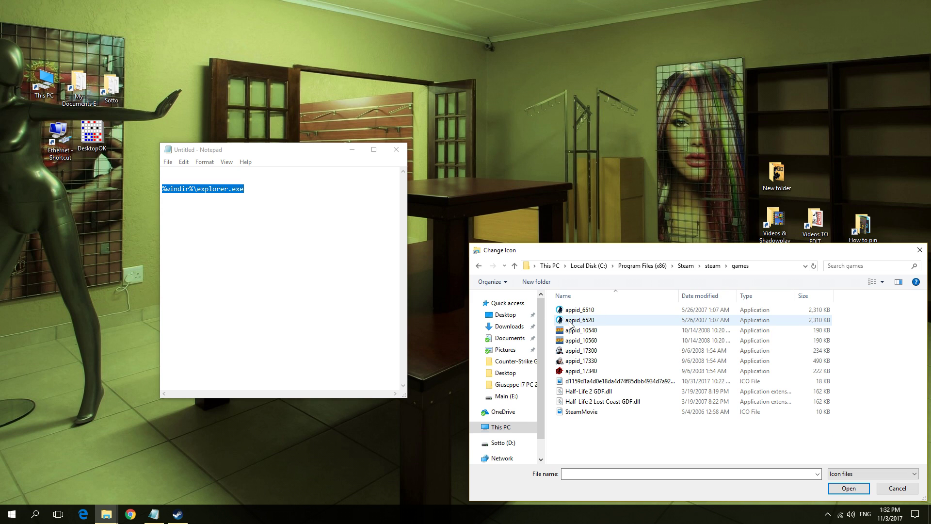
double_click(575, 381)
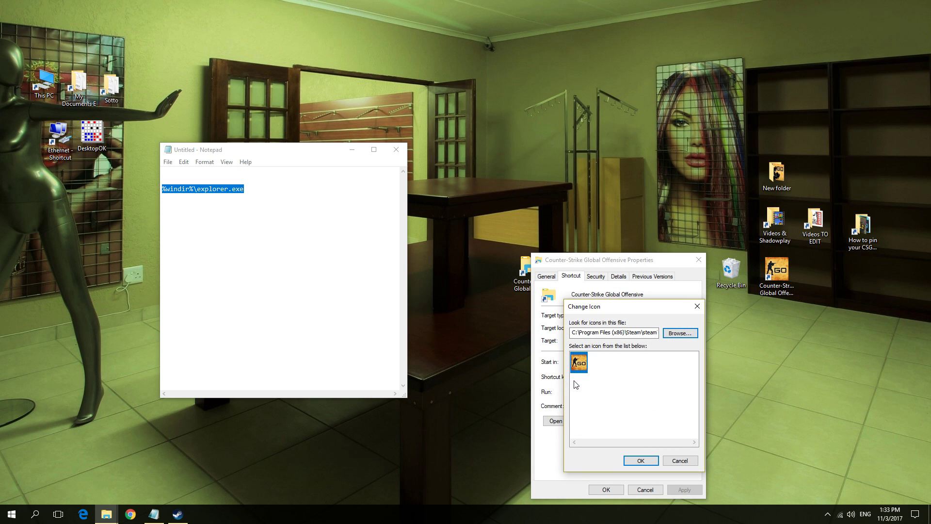
click(578, 364)
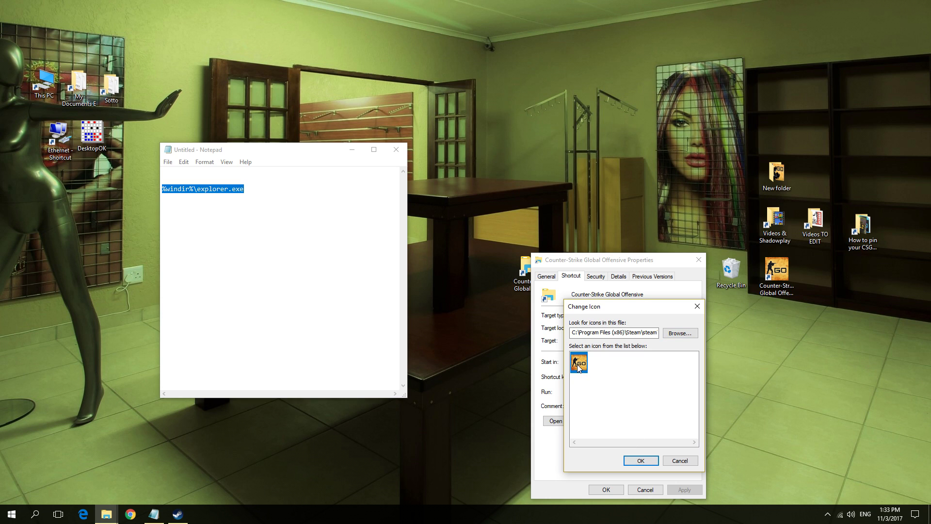
click(640, 459)
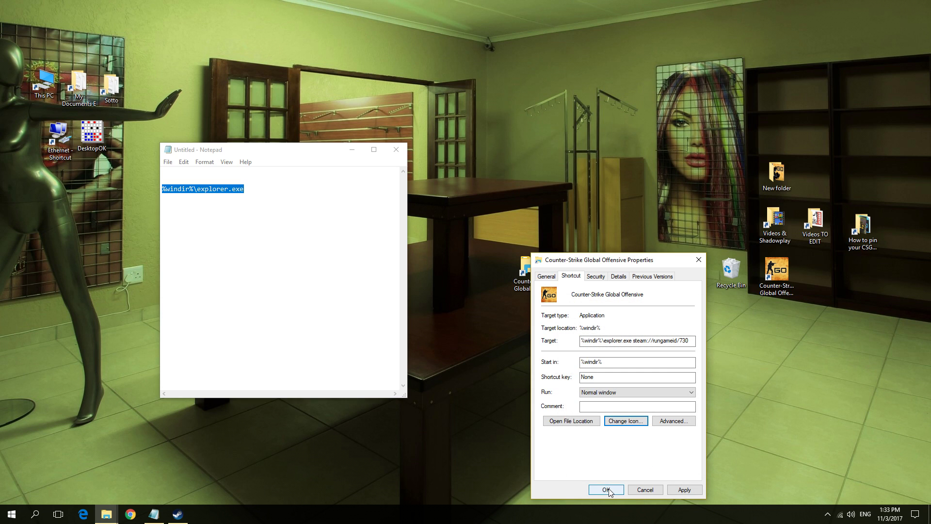
Step: Apply the CS:GO icon, pin the shortcut to Start, and view its Gaming tile
click(680, 490)
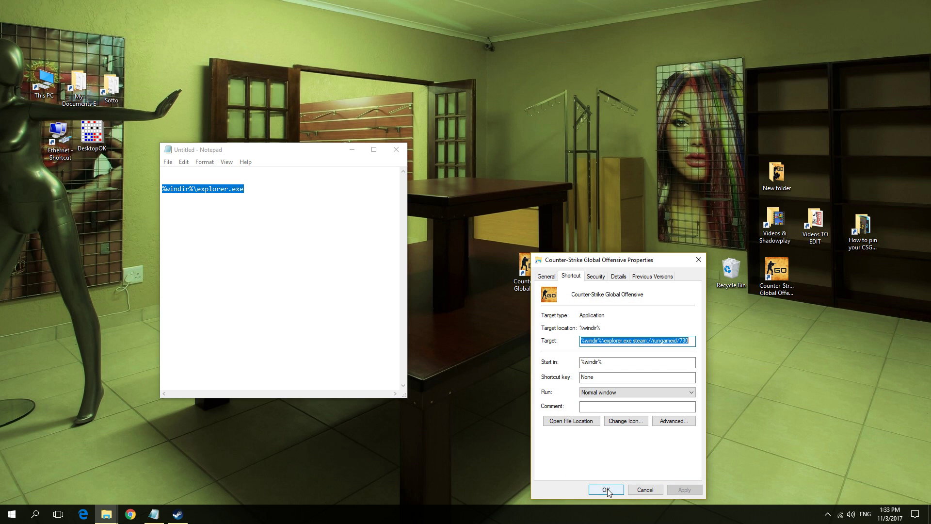
click(608, 490)
right_click(776, 275)
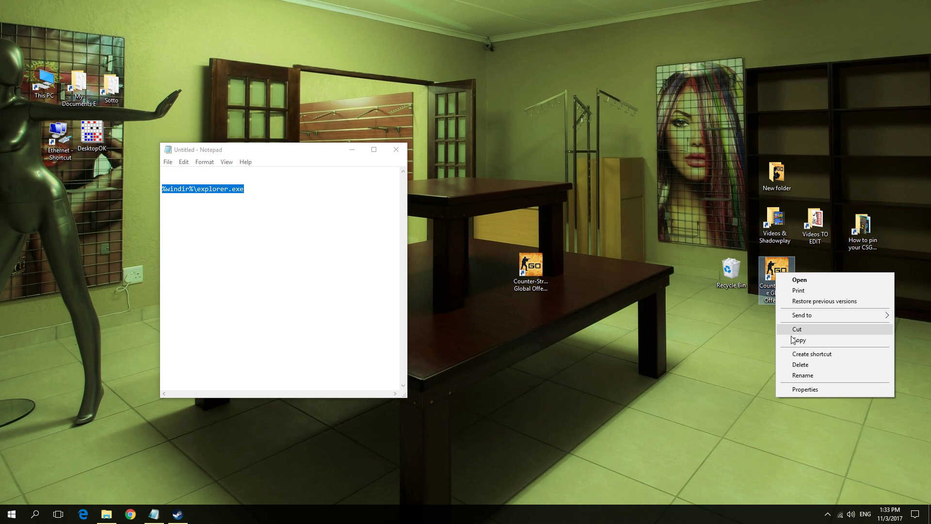
click(806, 366)
right_click(780, 280)
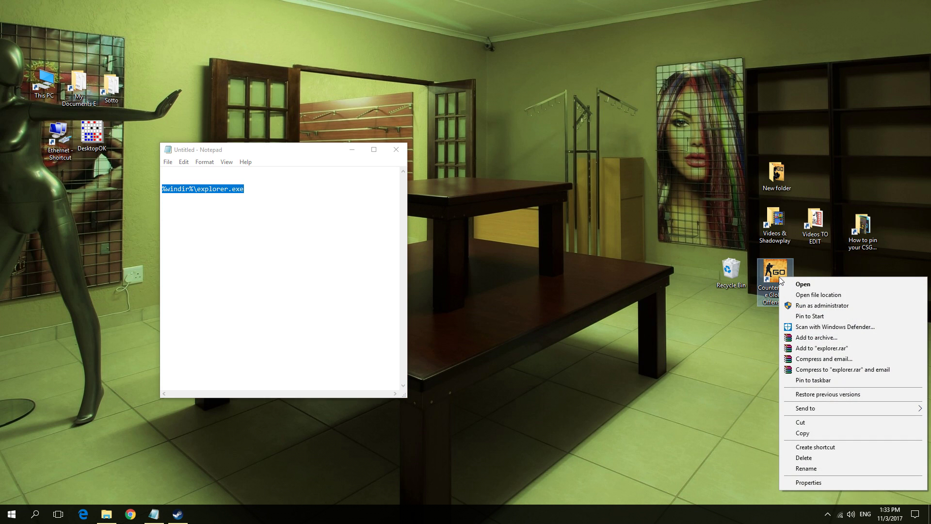
click(812, 317)
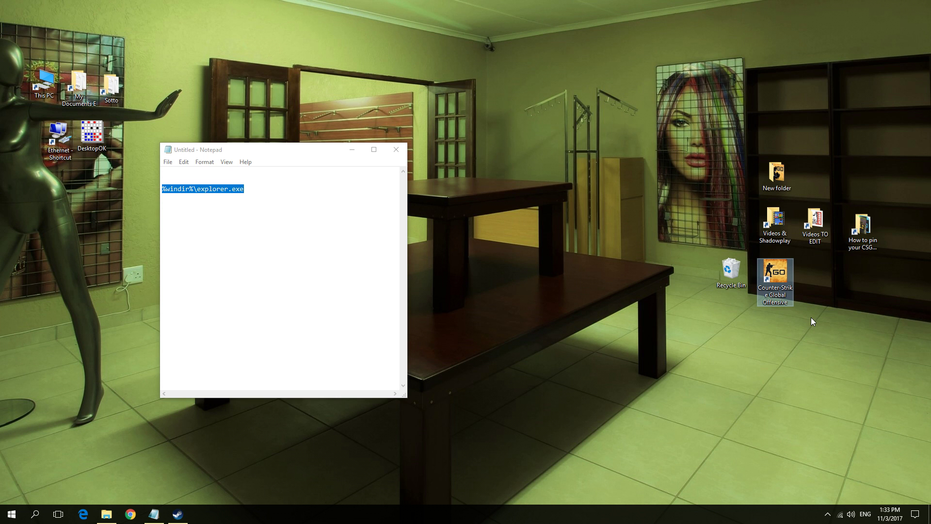
click(12, 514)
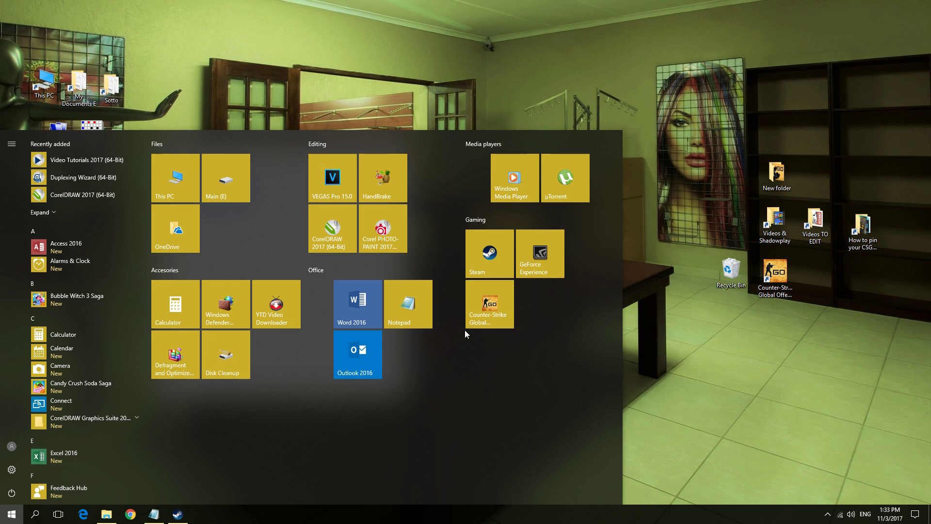